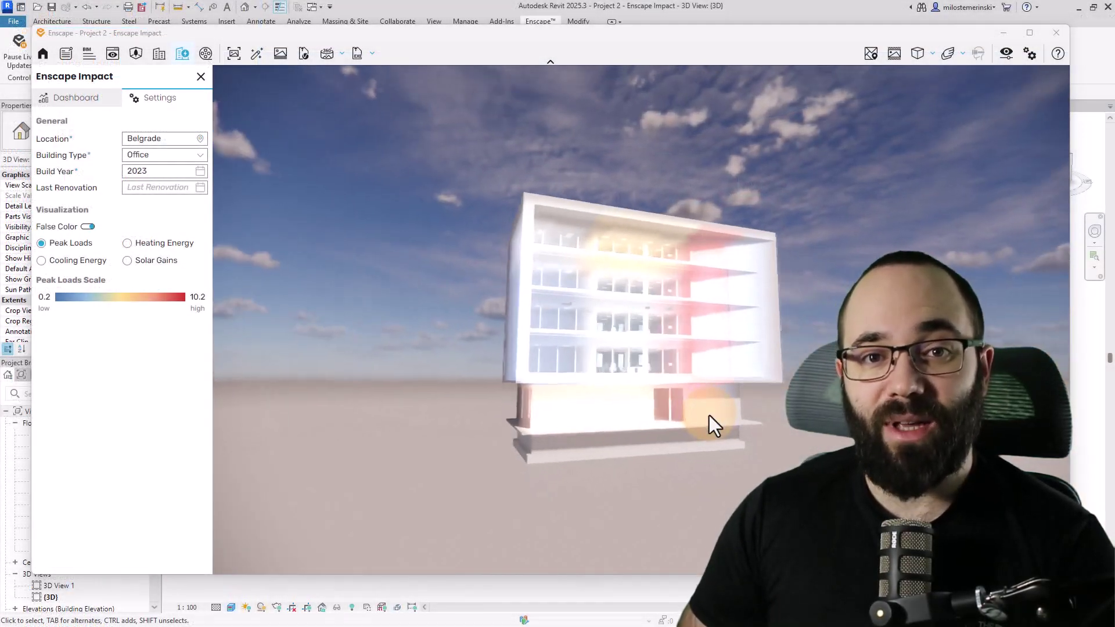
Step: Orbit and zoom the render to view the building's false-colour peak-loads overlay from another side
{"action": "left_click_drag", "start_coordinate": [709, 415], "coordinate": [686, 418]}
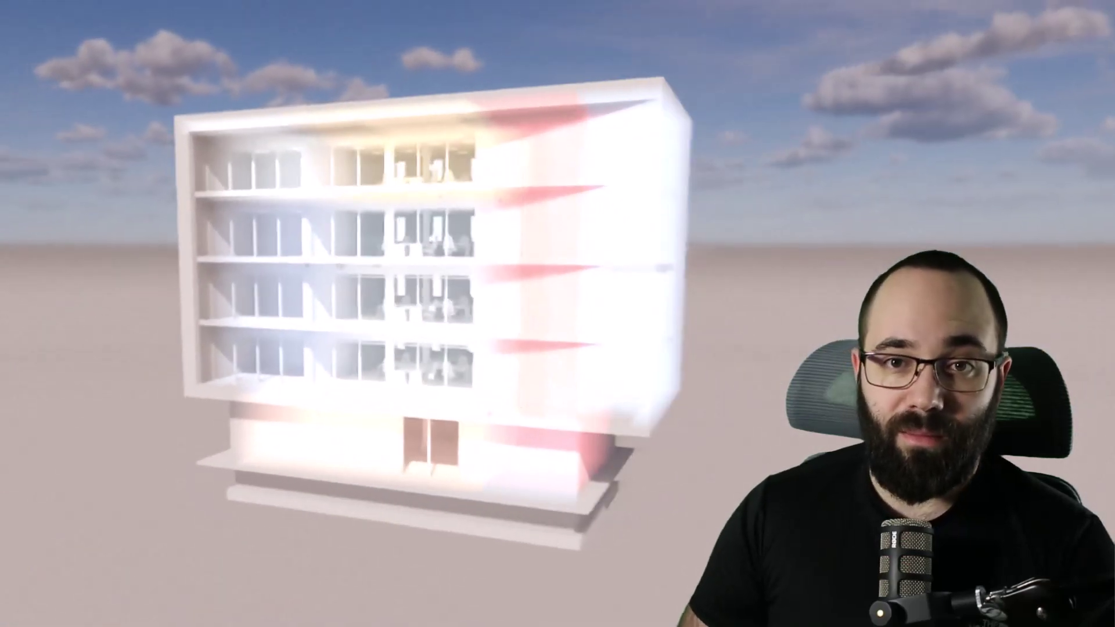
{"action": "left_click_drag", "start_coordinate": [581, 569], "coordinate": [577, 570]}
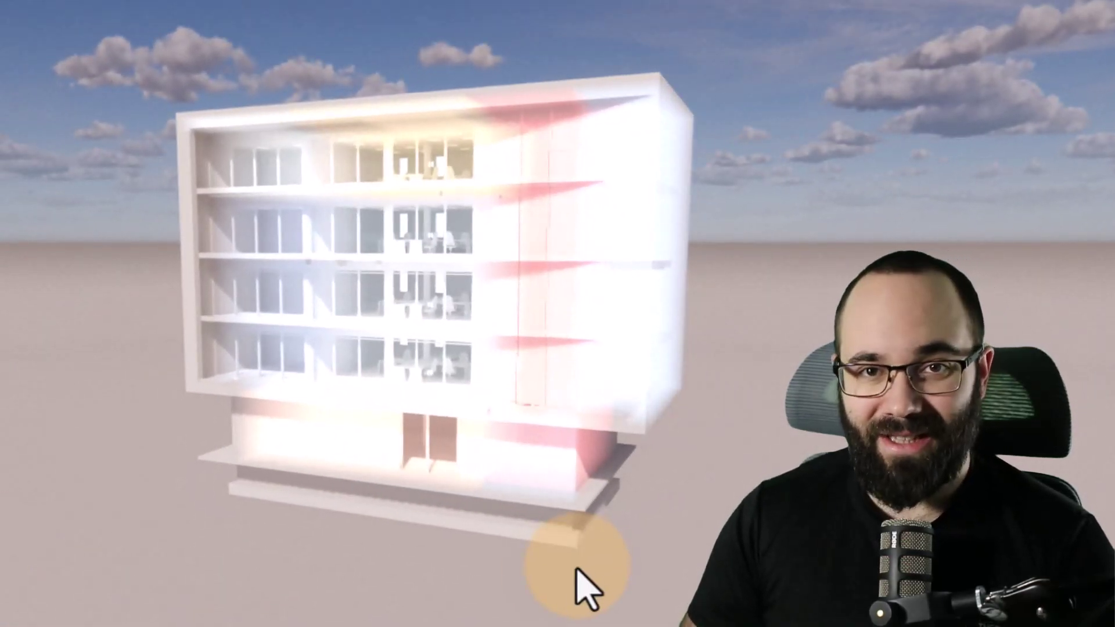
{"action": "scroll", "coordinate": [511, 241], "scroll_direction": "up", "scroll_amount": 5}
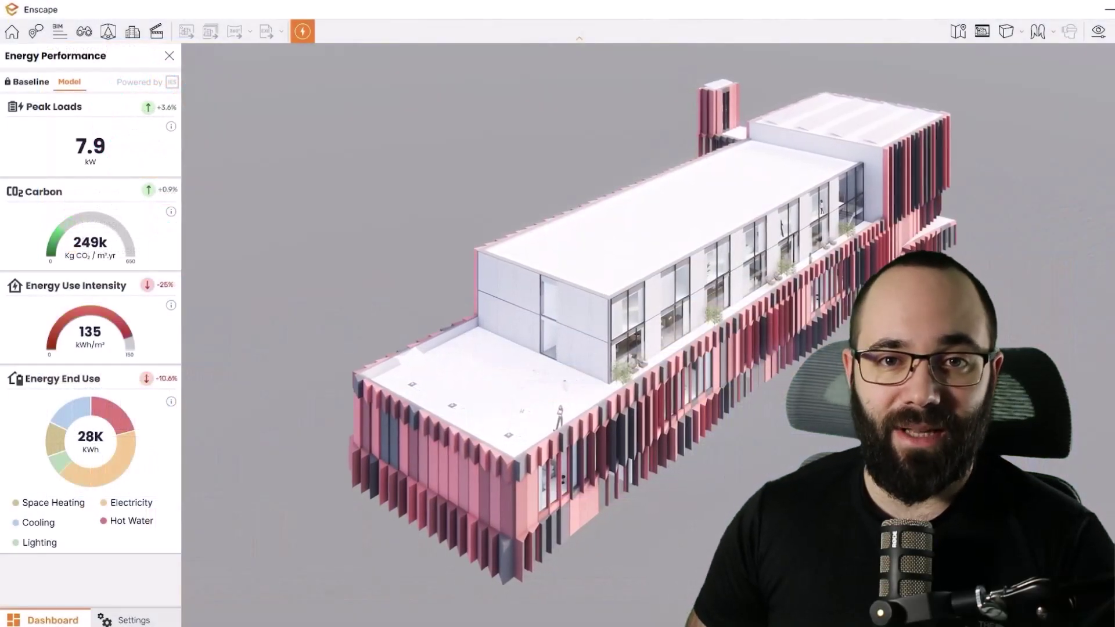
Step: Switch the Energy Performance panel to its Settings tab
{"action": "left_click", "coordinate": [135, 620]}
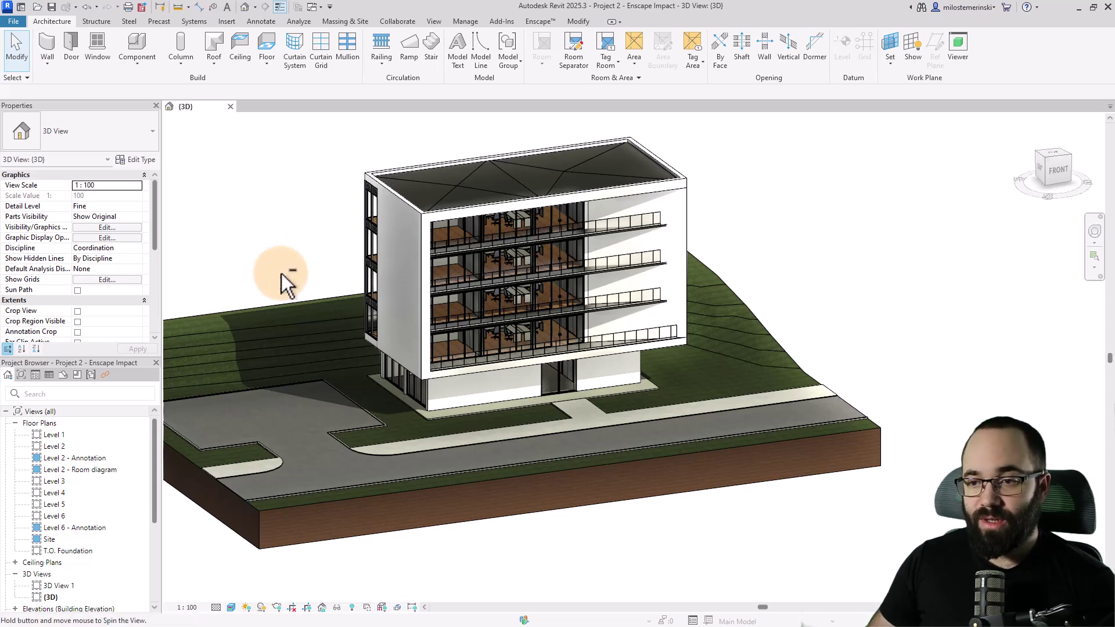
Step: Hide the three site toposolids in the 3D view, then bring up the Enscape ribbon
{"action": "middle_click_drag", "start_coordinate": [282, 274], "coordinate": [294, 302], "text": "shift"}
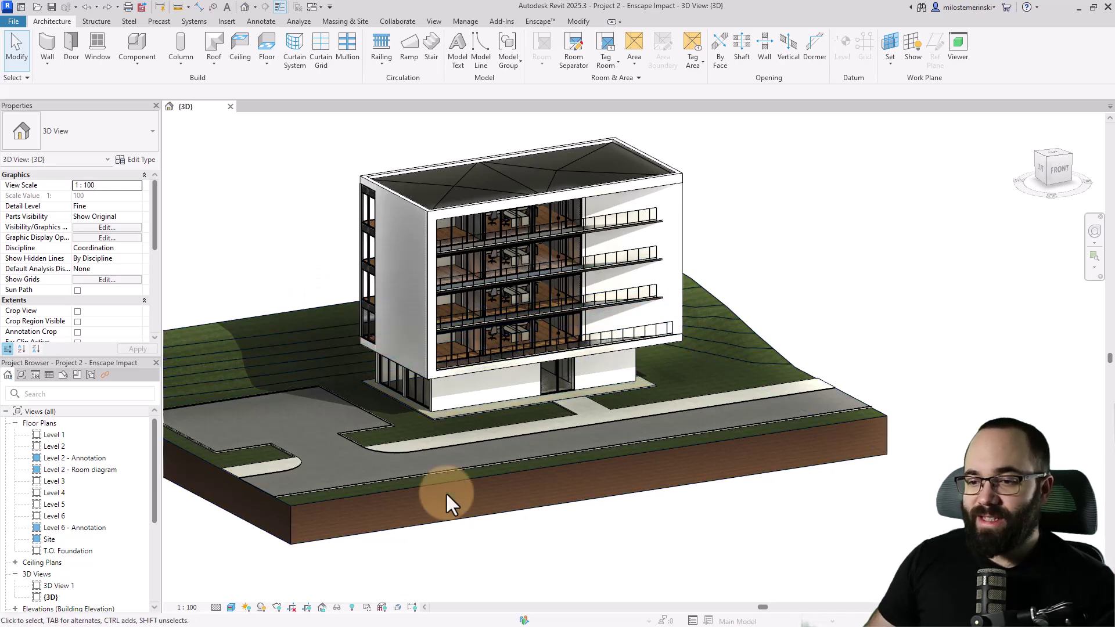
{"action": "left_click_drag", "start_coordinate": [525, 557], "coordinate": [269, 457]}
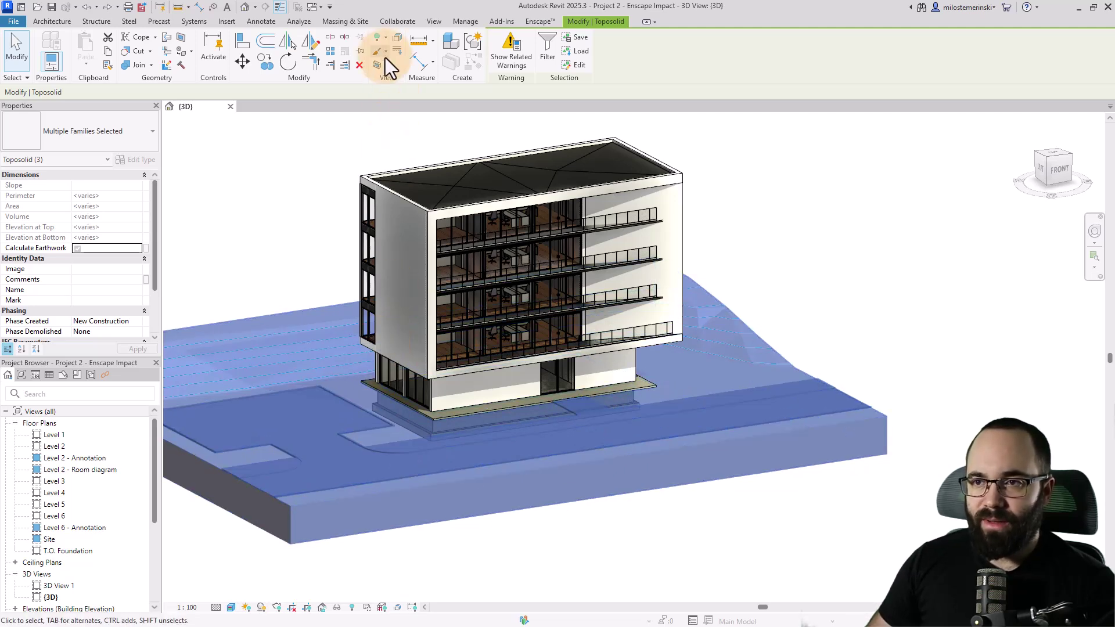
{"action": "left_click", "coordinate": [384, 38]}
{"action": "left_click", "coordinate": [407, 73]}
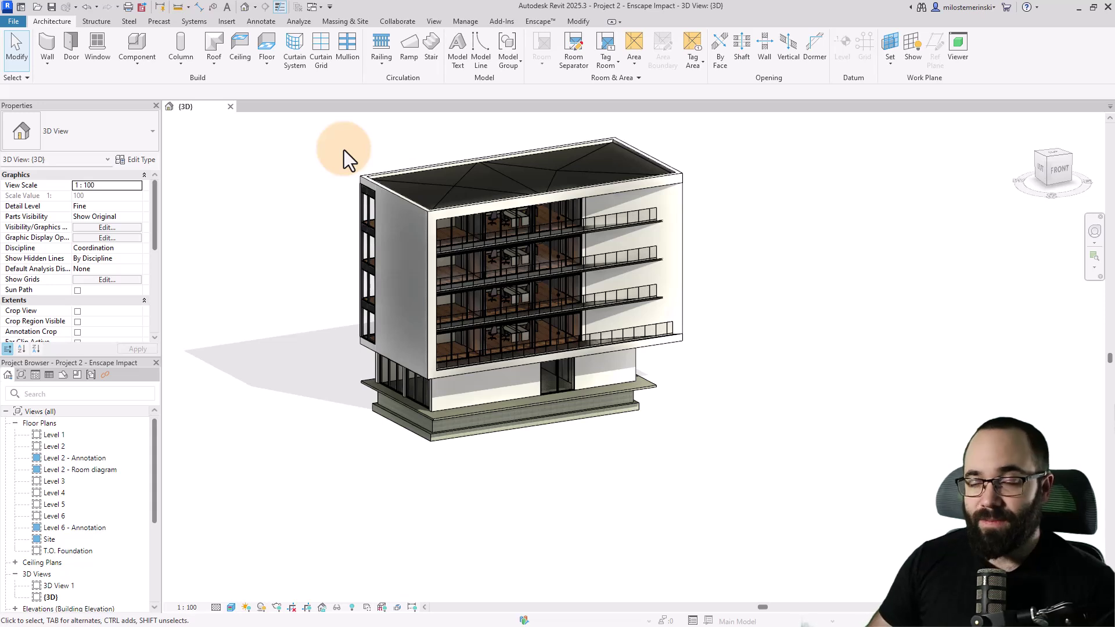
{"action": "left_click", "coordinate": [531, 24]}
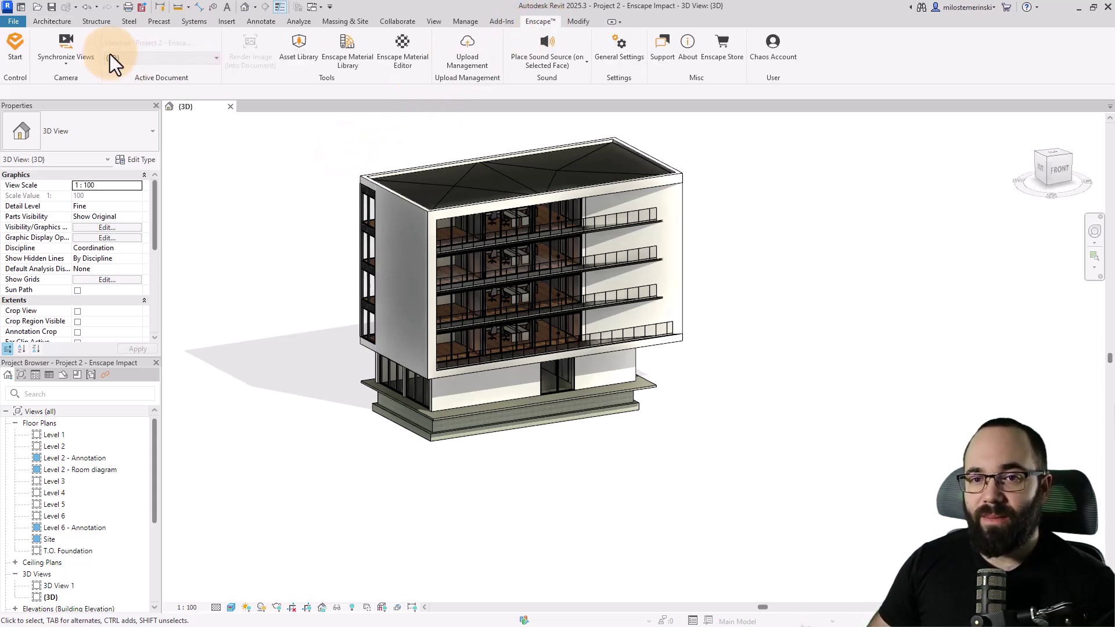
Step: Start the Enscape live render, zoom out, and open the Enscape Impact panel
{"action": "left_click", "coordinate": [20, 59]}
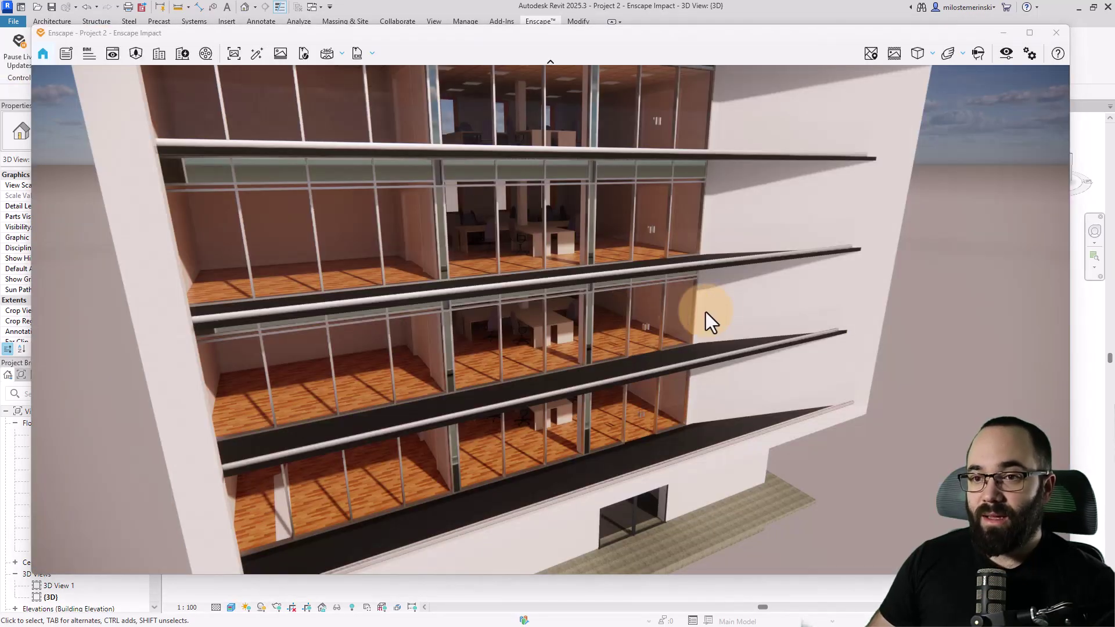
{"action": "scroll", "coordinate": [712, 311], "scroll_direction": "down", "scroll_amount": 6}
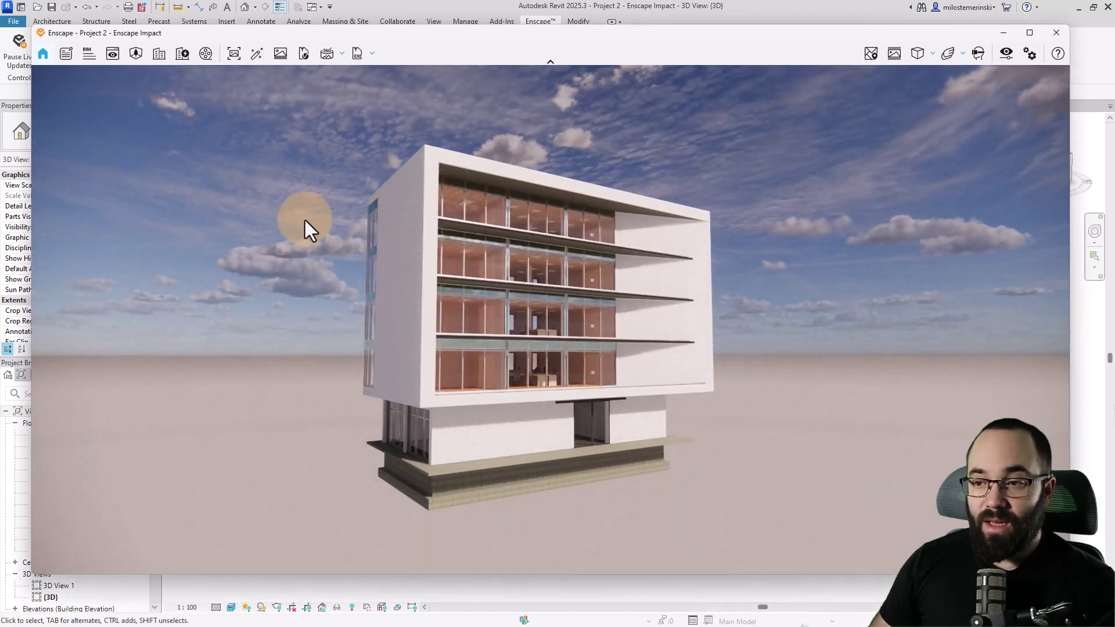
{"action": "left_click", "coordinate": [182, 54]}
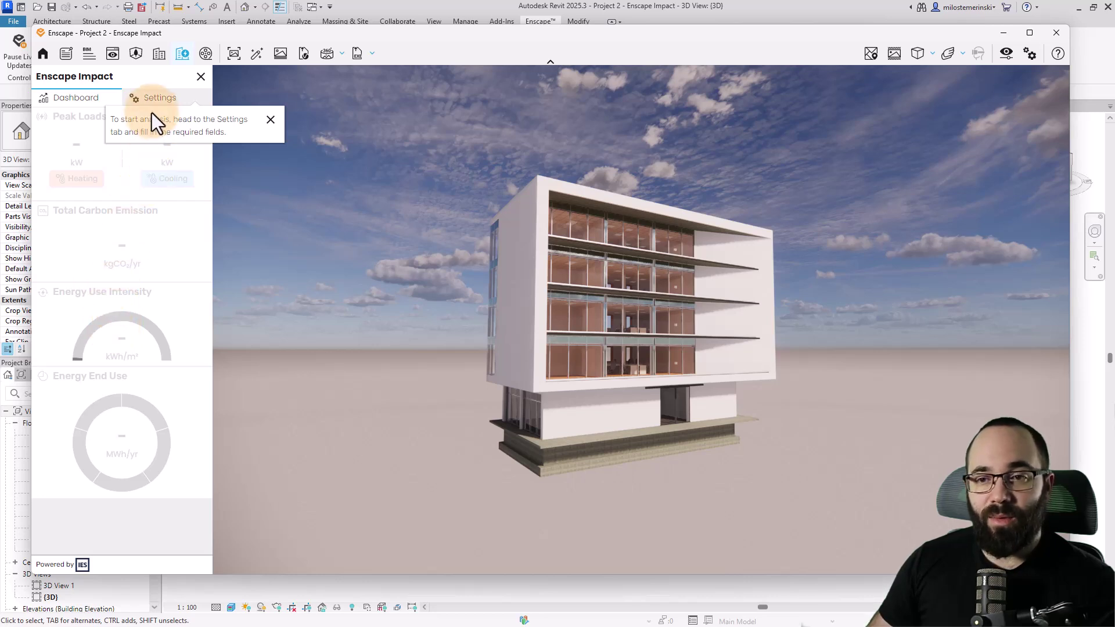
Step: Set Impact location to Belgrade, Serbia, building type to Office and build year to 2023
{"action": "left_click", "coordinate": [271, 119]}
{"action": "left_click", "coordinate": [174, 99]}
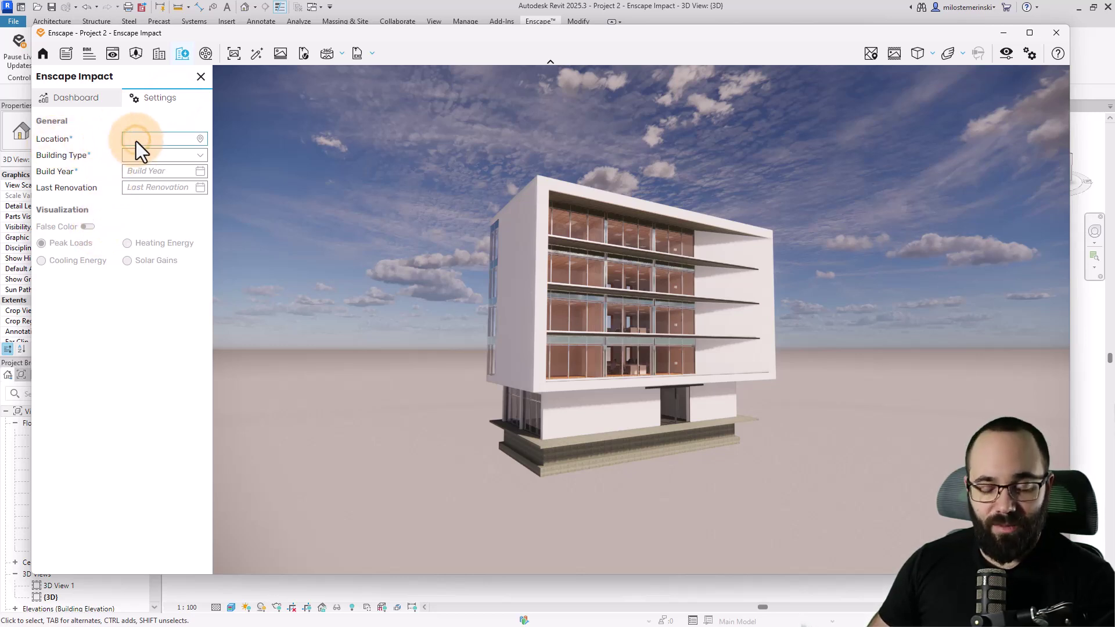
{"action": "type", "text": "B"}
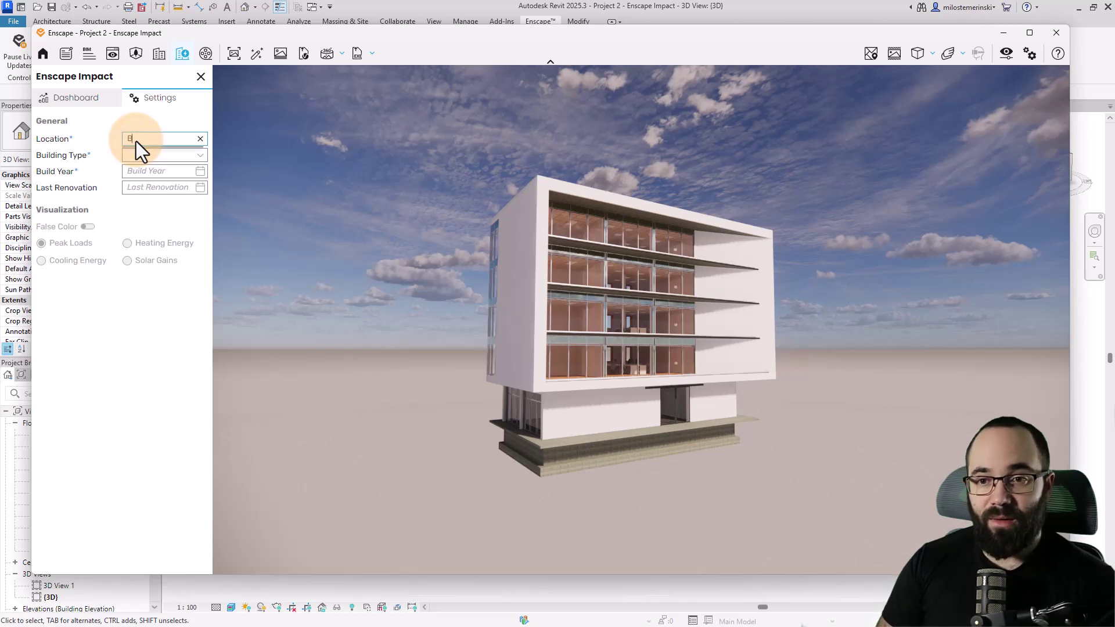
{"action": "type", "text": "elgrade"}
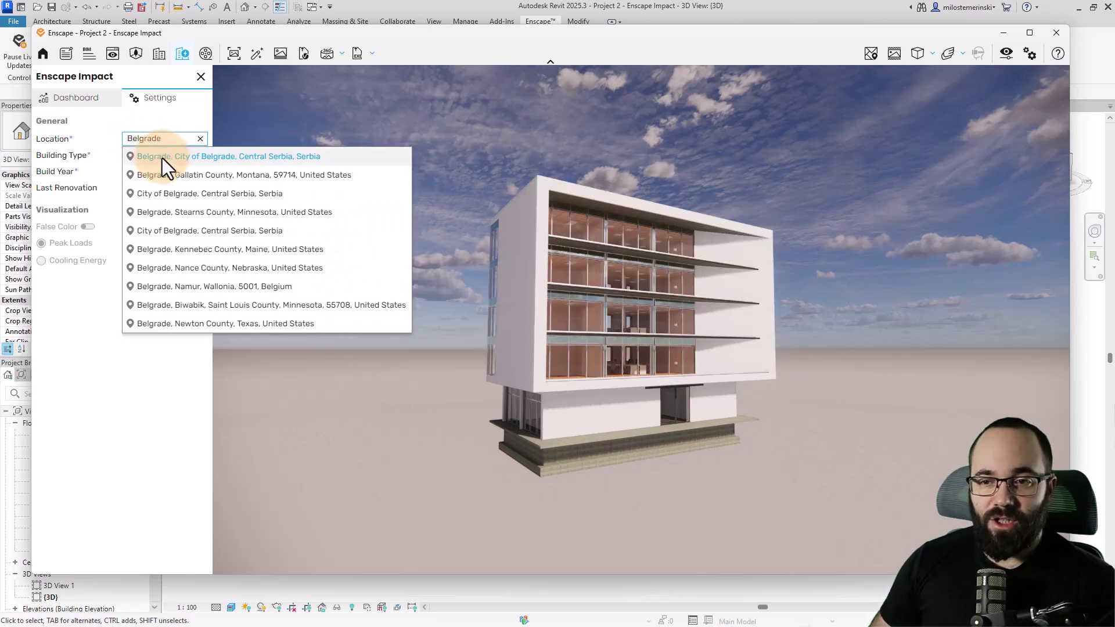
{"action": "left_click", "coordinate": [162, 158]}
{"action": "left_click", "coordinate": [141, 158]}
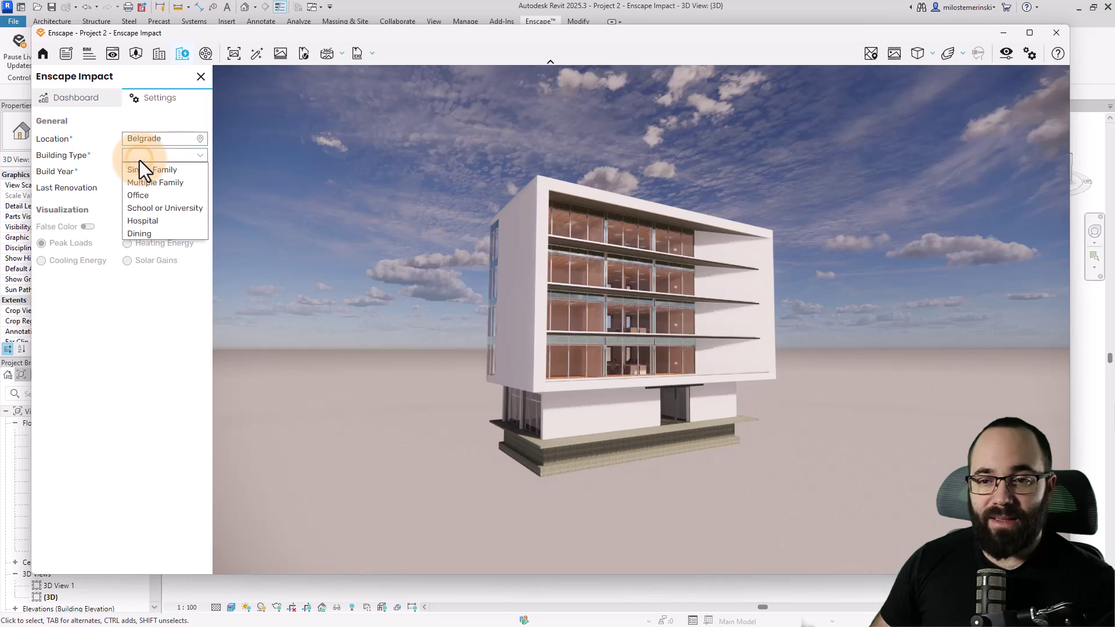
{"action": "left_click", "coordinate": [141, 196]}
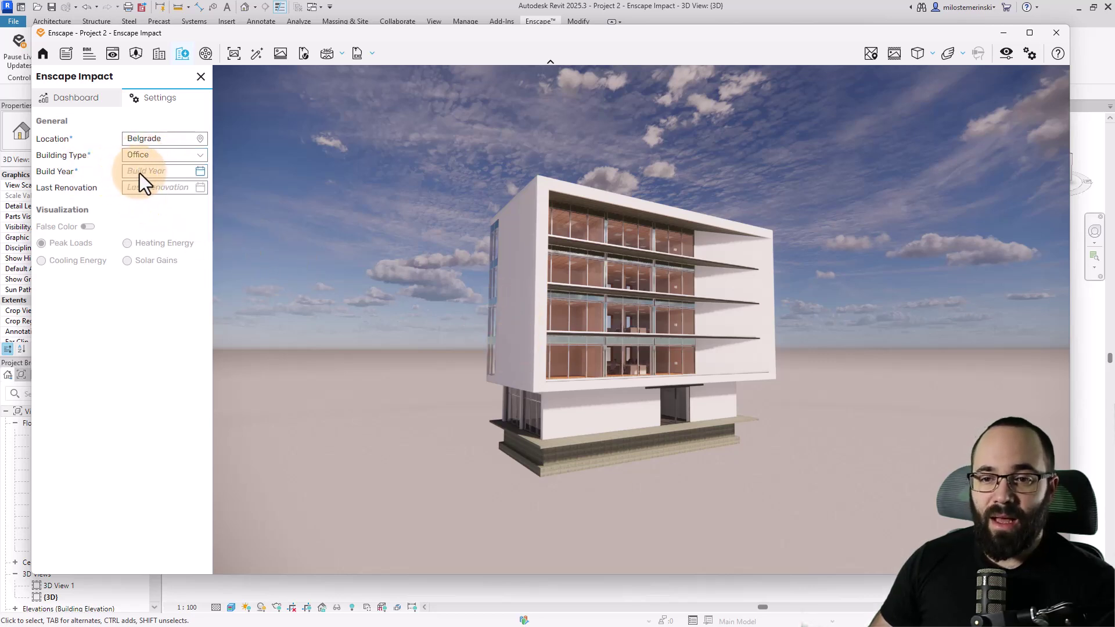
{"action": "left_click", "coordinate": [142, 173]}
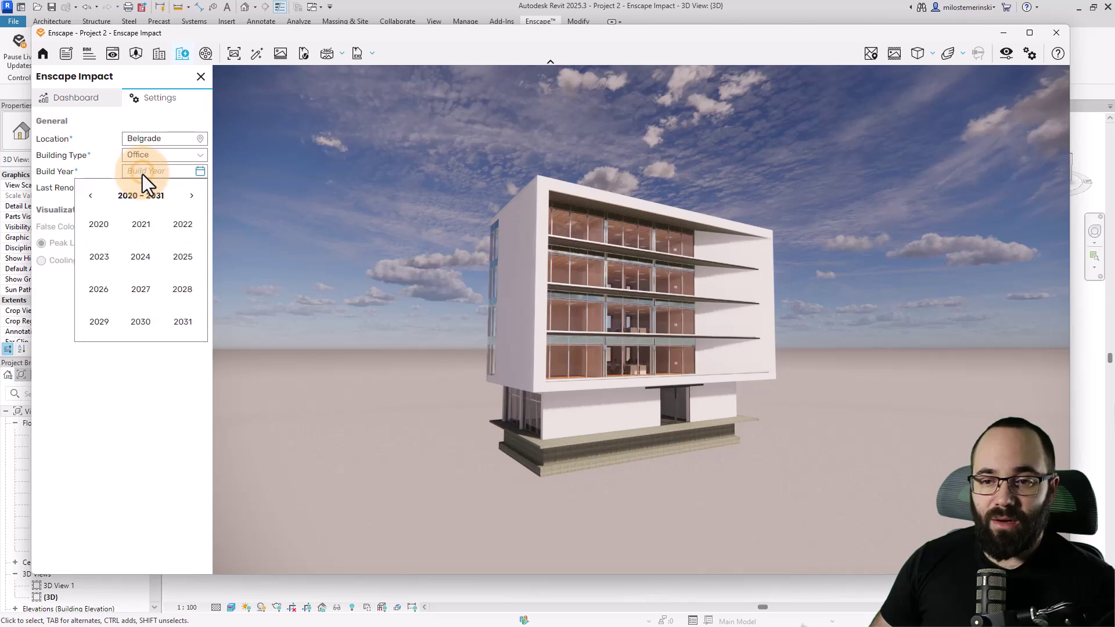
{"action": "left_click", "coordinate": [111, 256]}
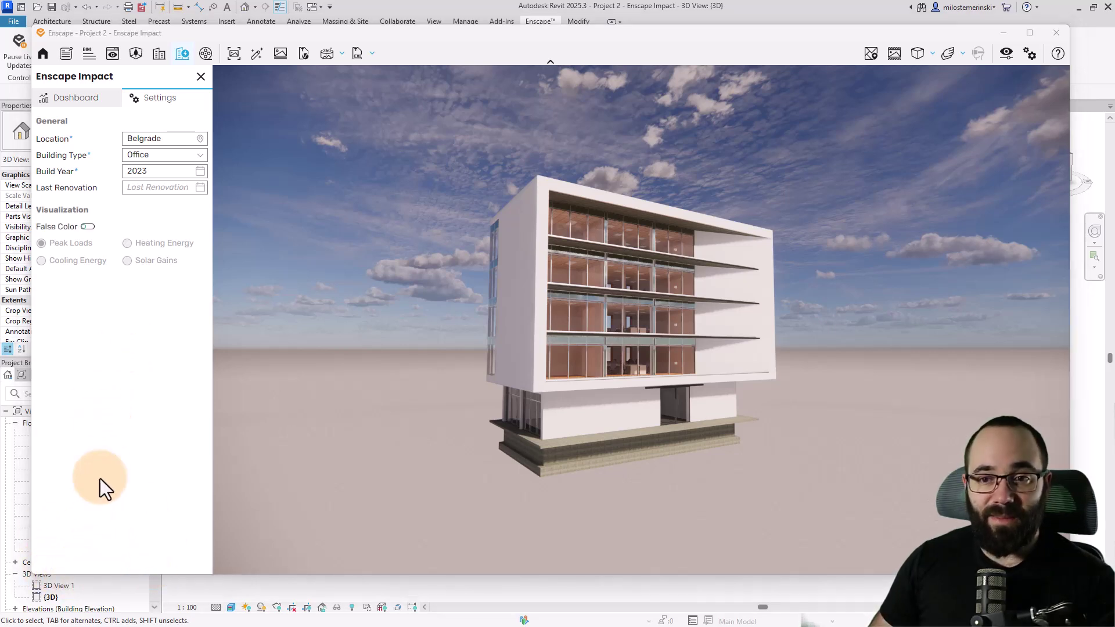
{"action": "left_click", "coordinate": [78, 104]}
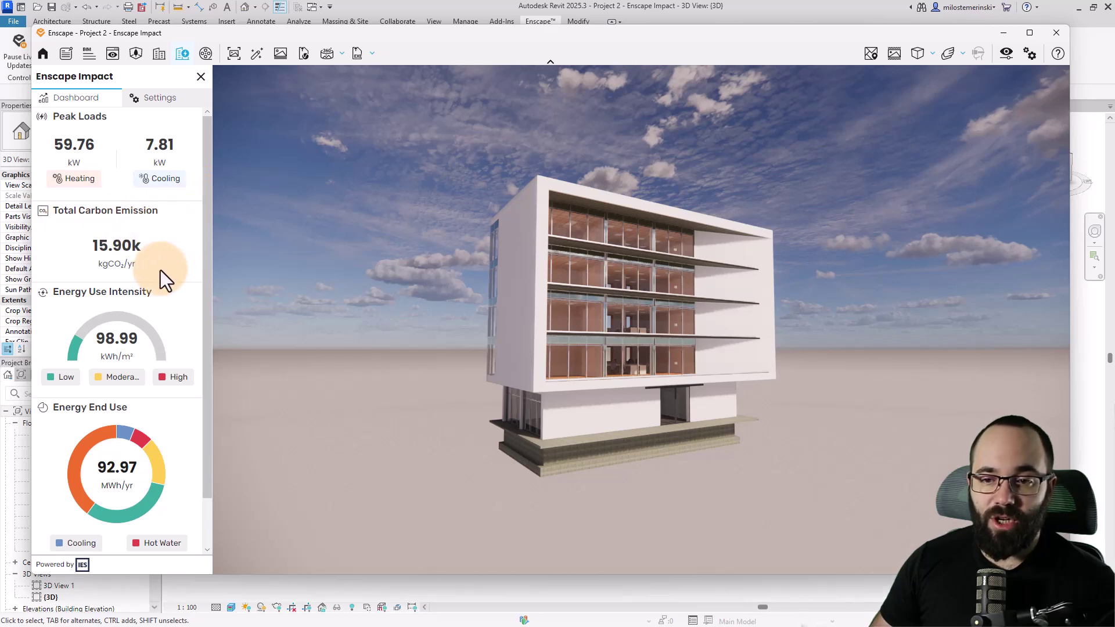
{"action": "scroll", "coordinate": [156, 276], "scroll_direction": "down", "scroll_amount": 1}
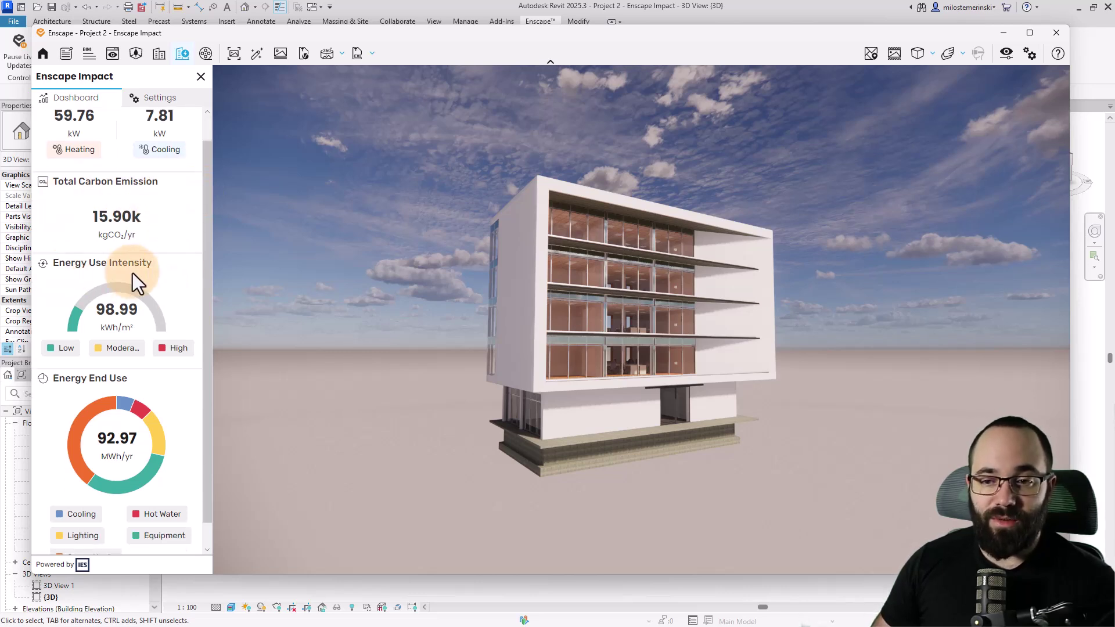
{"action": "scroll", "coordinate": [130, 280], "scroll_direction": "down", "scroll_amount": 1}
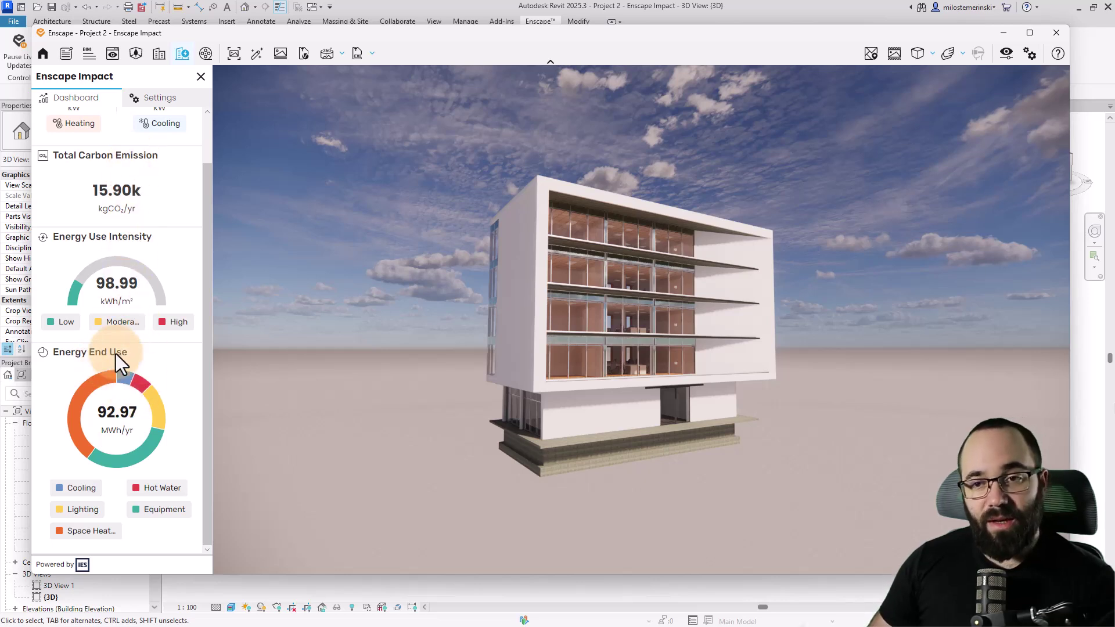
{"action": "left_click", "coordinate": [145, 102]}
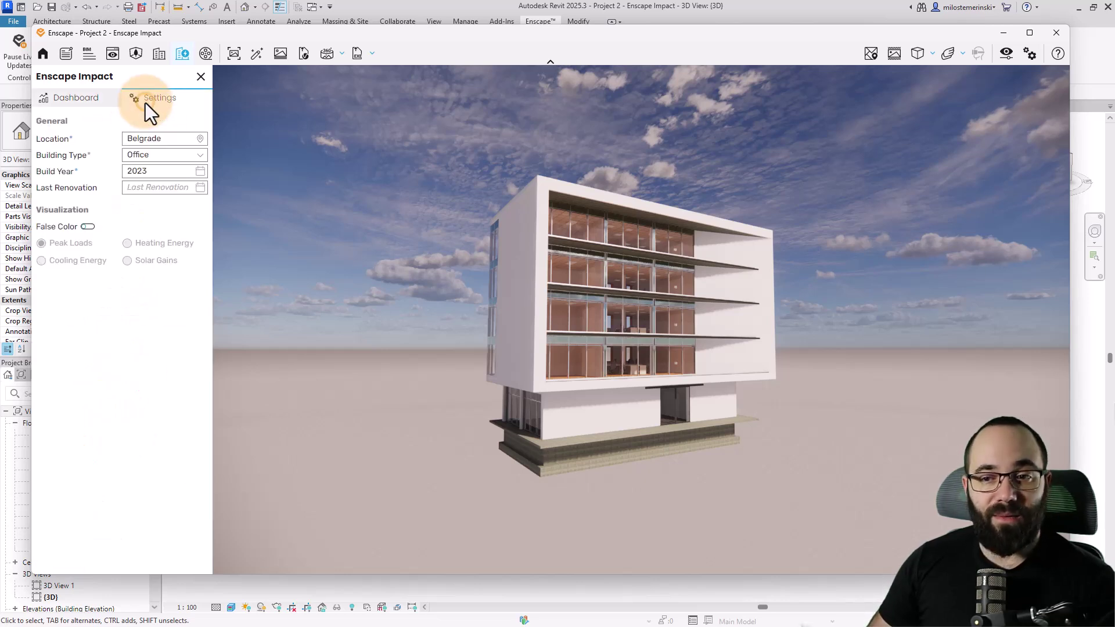
Step: Turn on False Color and orbit to face the building's glazed facade
{"action": "left_click", "coordinate": [88, 228]}
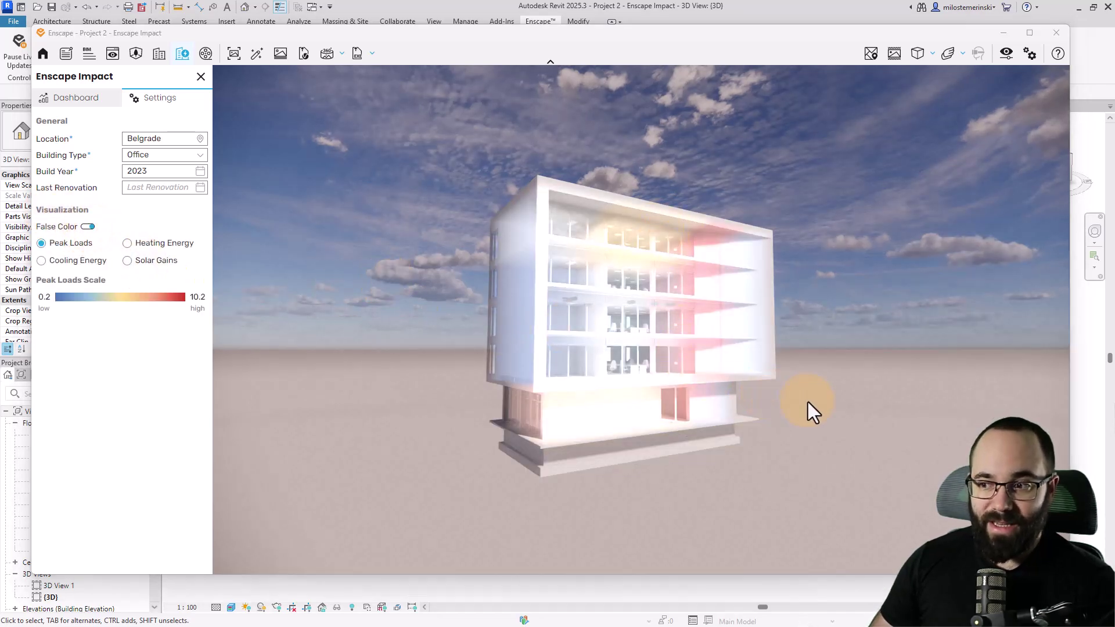
{"action": "left_click_drag", "start_coordinate": [598, 311], "coordinate": [732, 426]}
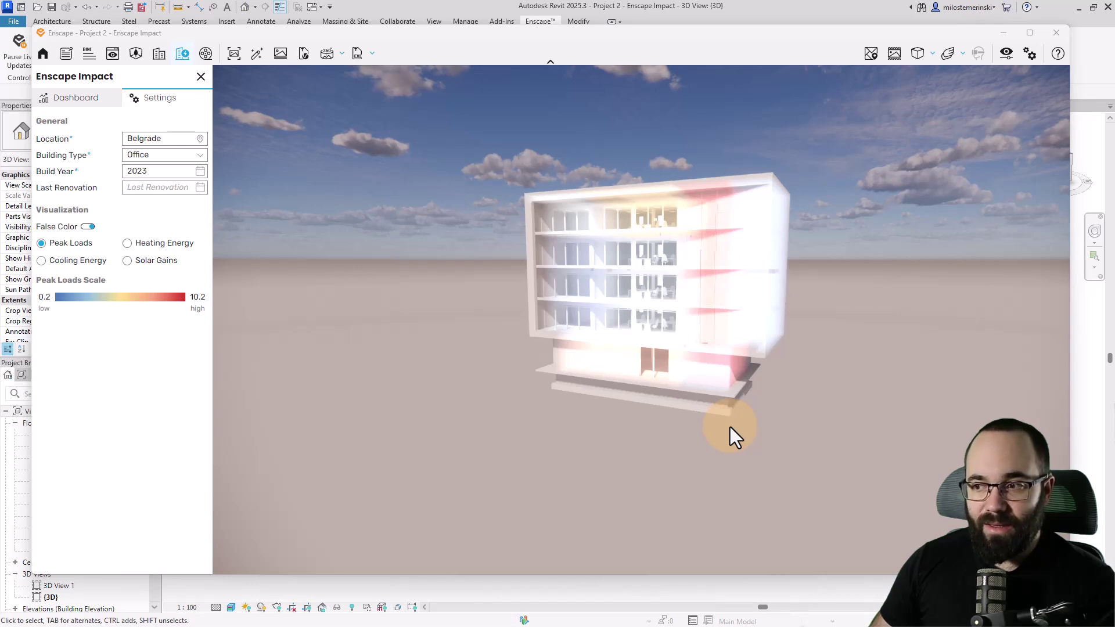
{"action": "scroll", "coordinate": [707, 436], "scroll_direction": "up", "scroll_amount": 5}
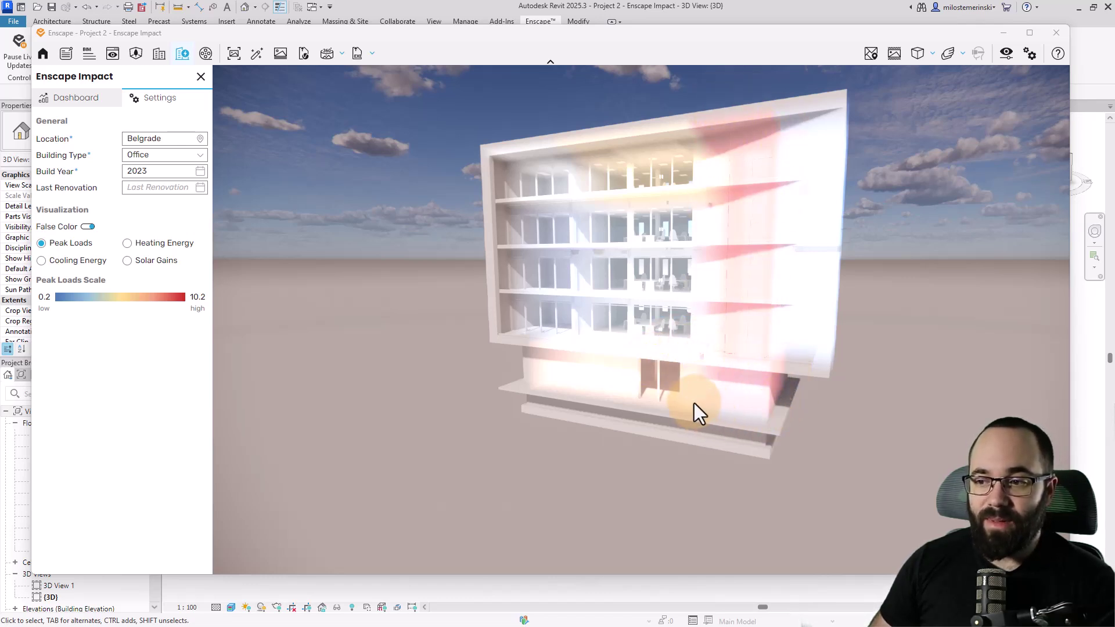
Step: Colour the building by Heating Energy, then Cooling Energy, ending on Solar Gains
{"action": "left_click", "coordinate": [129, 243]}
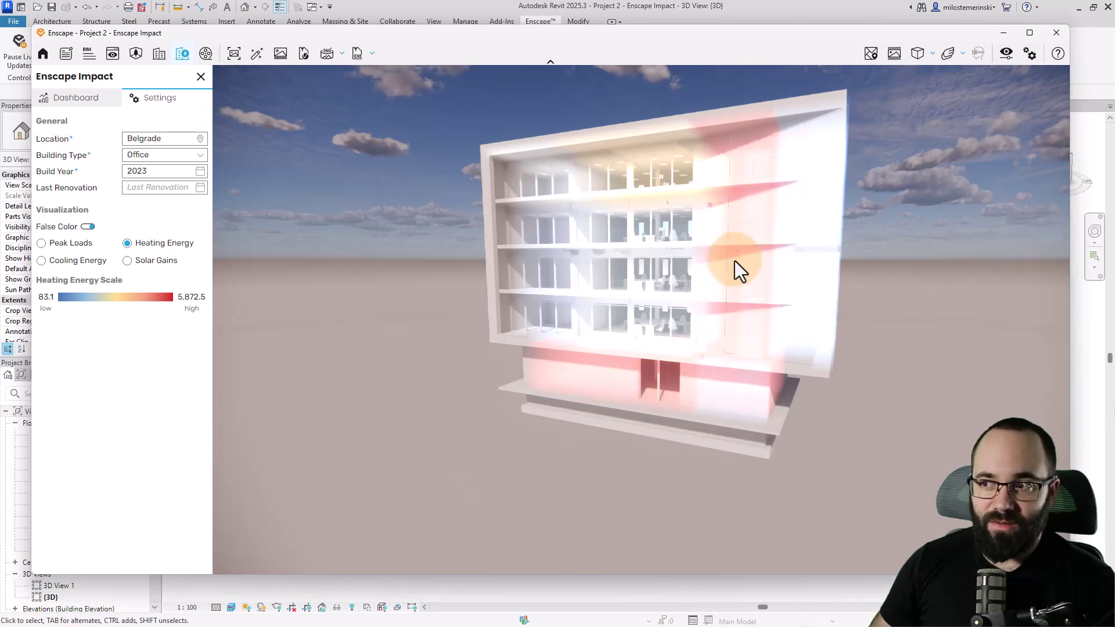
{"action": "left_click", "coordinate": [46, 262]}
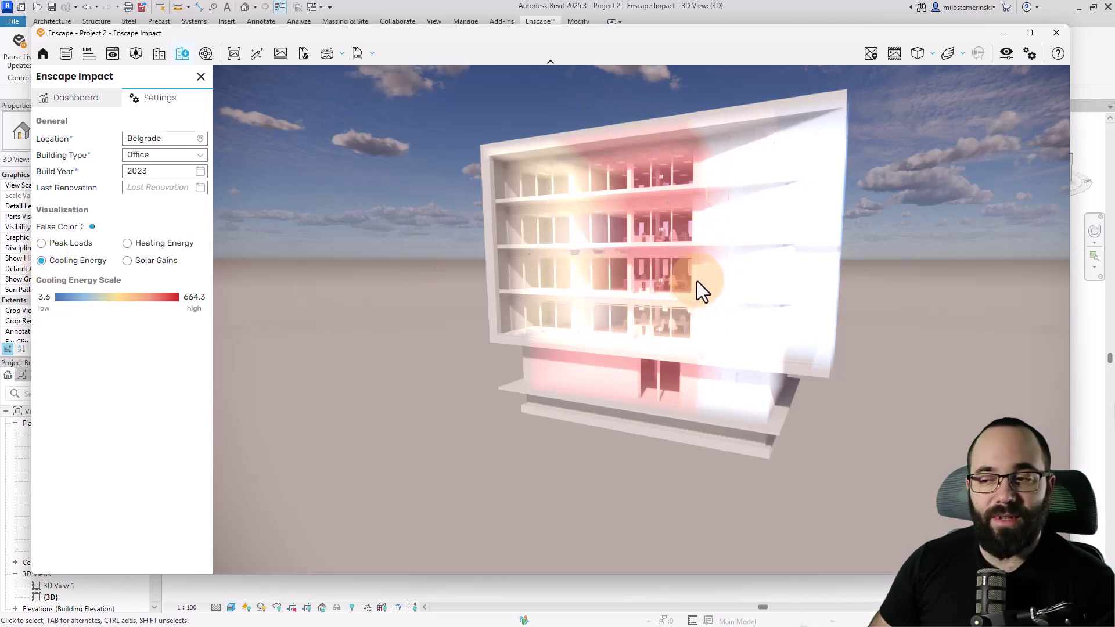
{"action": "left_click", "coordinate": [128, 260]}
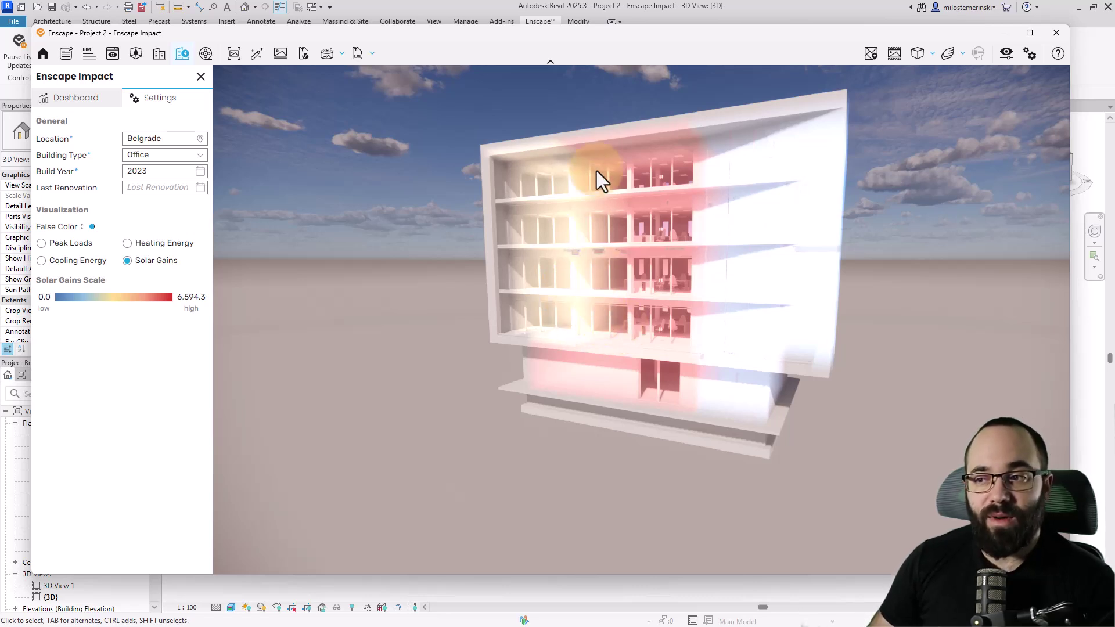
Step: Open the Dashboard and inspect Energy End Use: space heating 37.07 MWh/yr, equipment 29.32 MWh/yr
{"action": "left_click", "coordinate": [93, 103]}
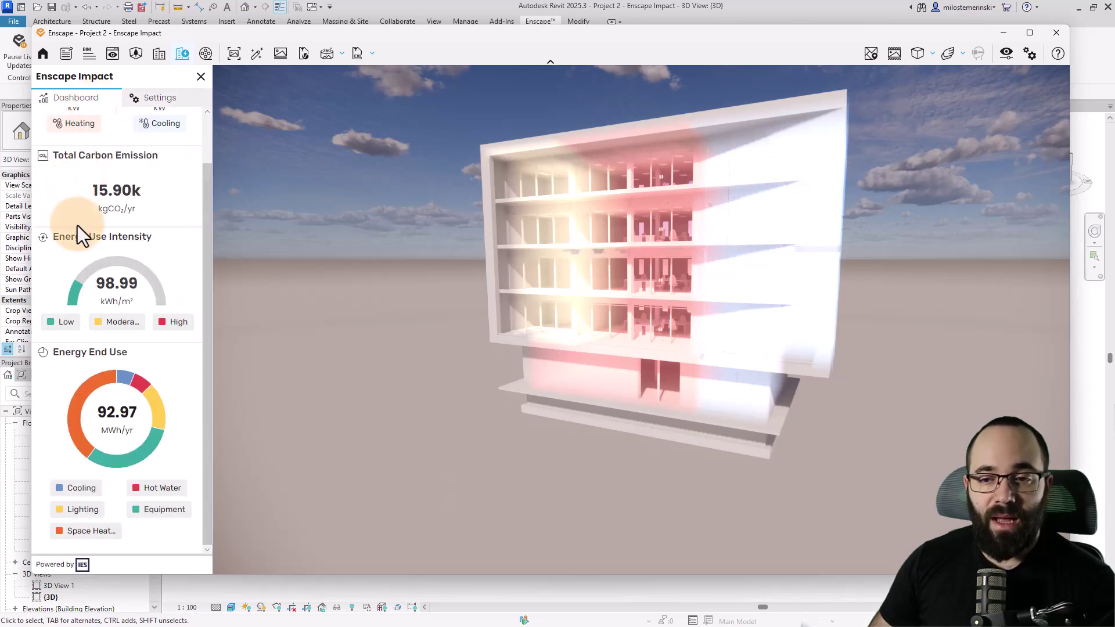
{"action": "scroll", "coordinate": [154, 231], "scroll_direction": "up", "scroll_amount": 1}
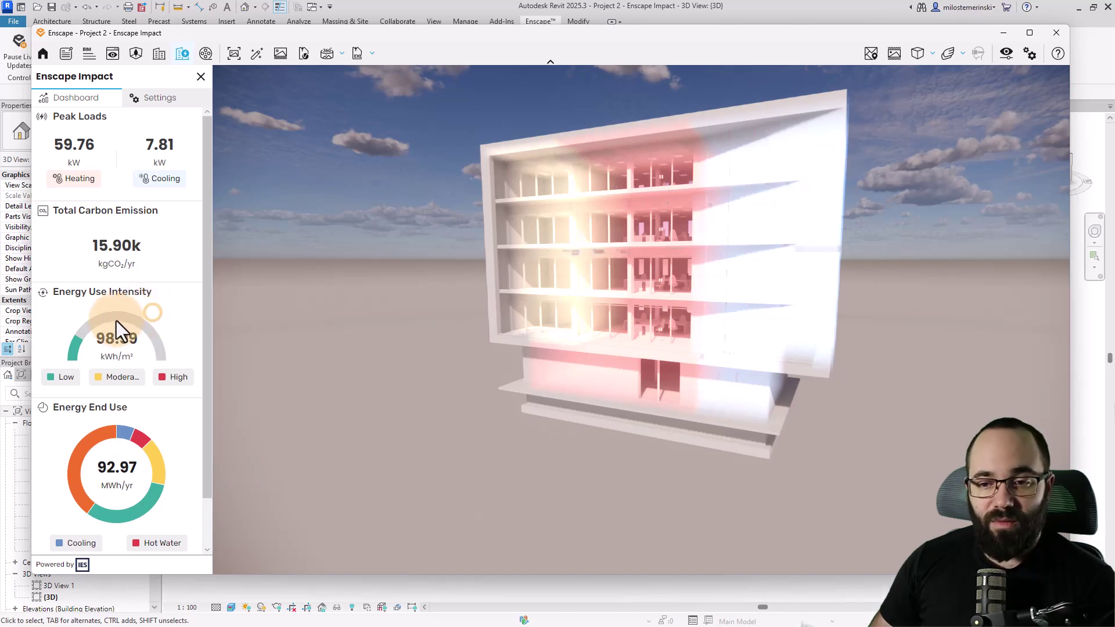
{"action": "scroll", "coordinate": [151, 410], "scroll_direction": "down", "scroll_amount": 1}
{"action": "mouse_move", "coordinate": [162, 439]}
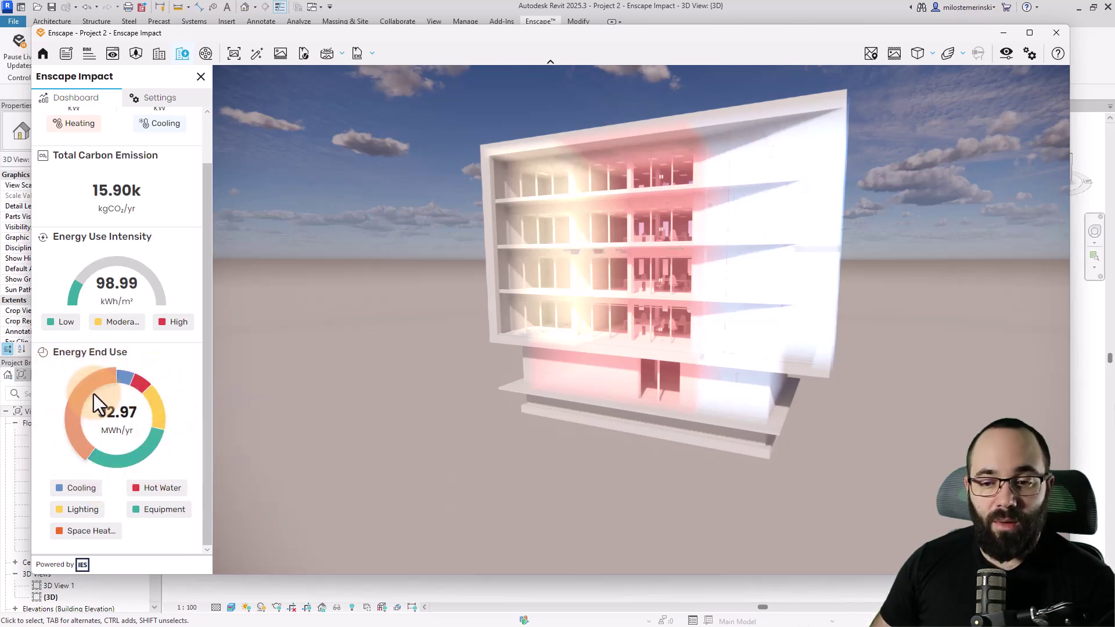
{"action": "mouse_move", "coordinate": [93, 393]}
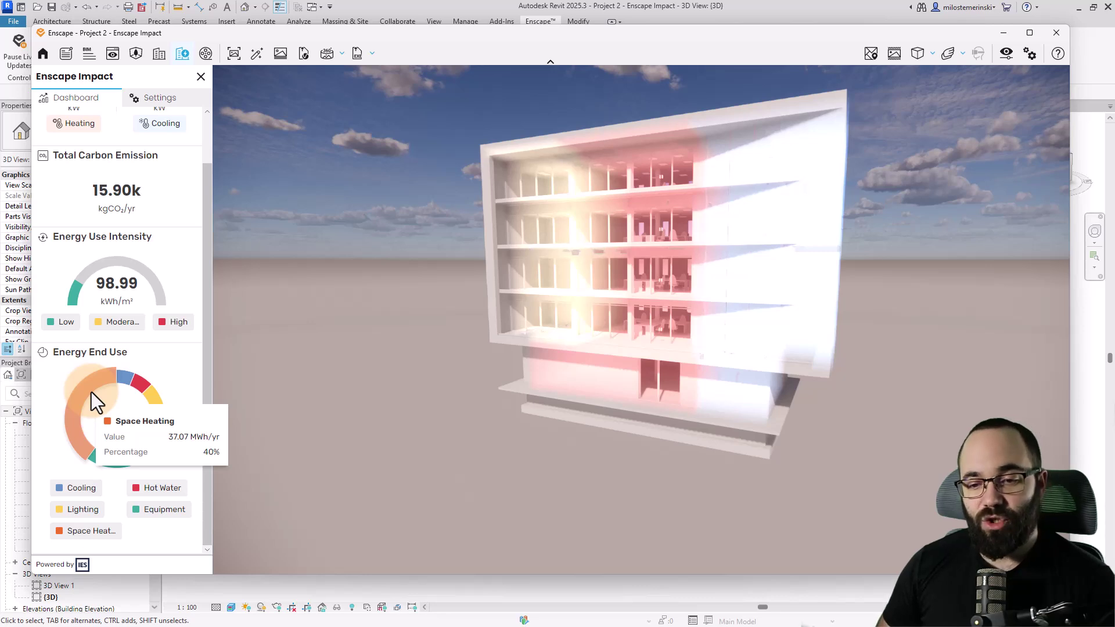
{"action": "mouse_move", "coordinate": [121, 381]}
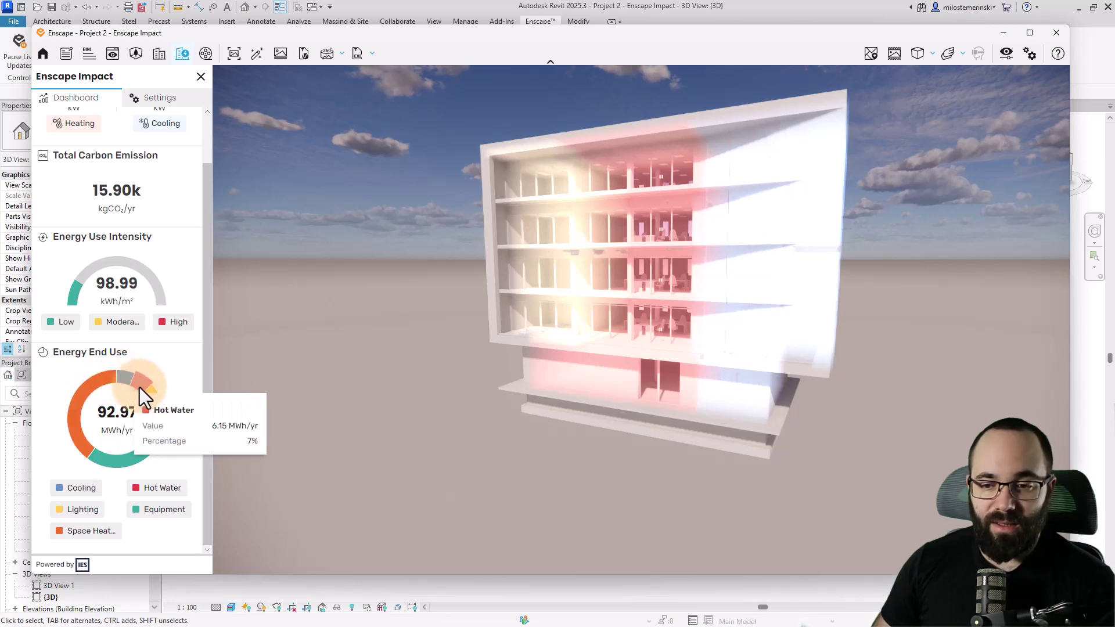
{"action": "mouse_move", "coordinate": [153, 399]}
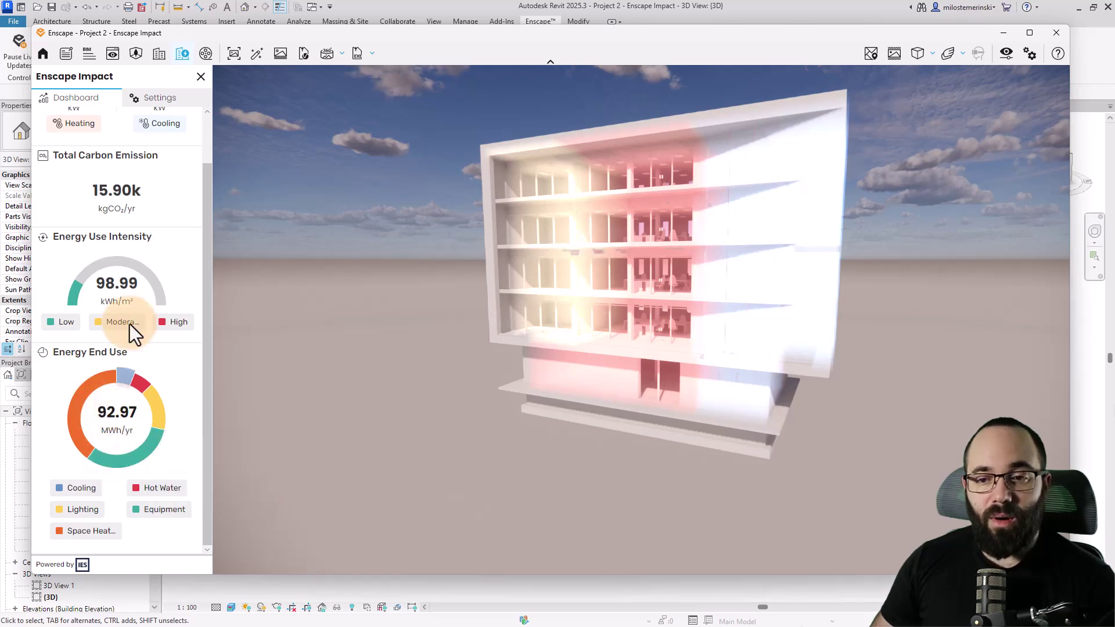
{"action": "scroll", "coordinate": [79, 306], "scroll_direction": "up", "scroll_amount": 2}
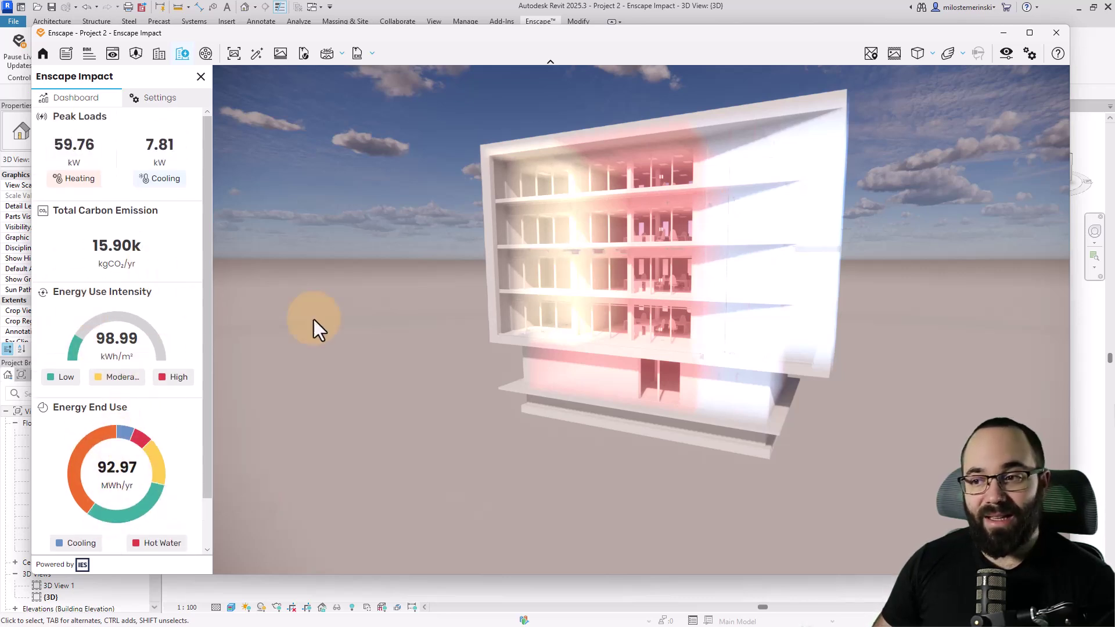